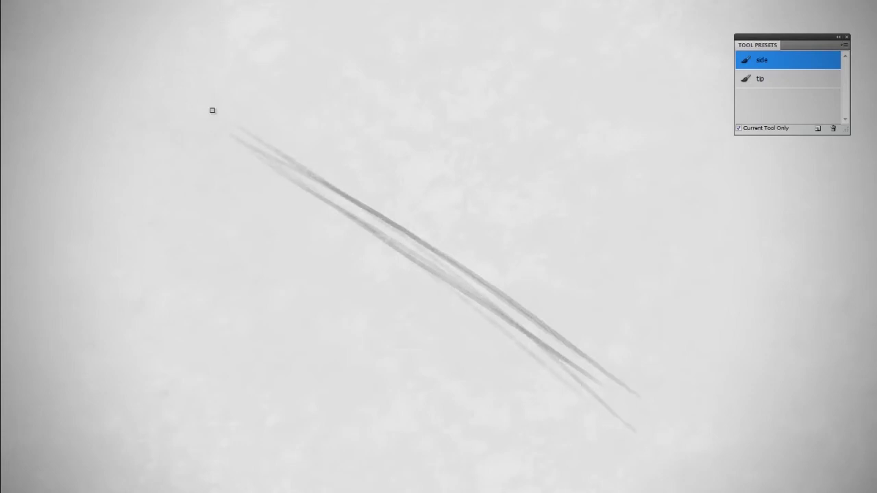
# Lay in the long diagonal handle line from upper left toward lower right
pyautogui.moveTo(214, 112); pyautogui.dragTo(586, 385)
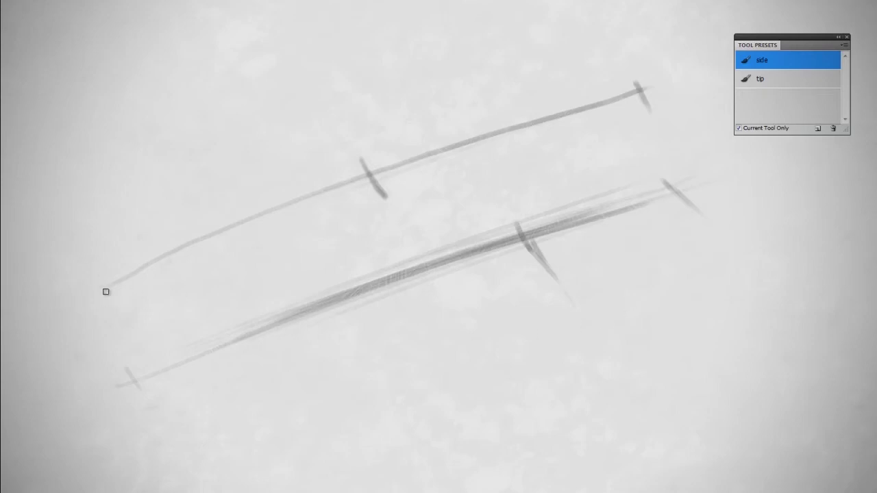
# Mark the upper line's left end and sweep the handle curve into the right-hand oval bowl
pyautogui.moveTo(94, 275); pyautogui.dragTo(109, 294)
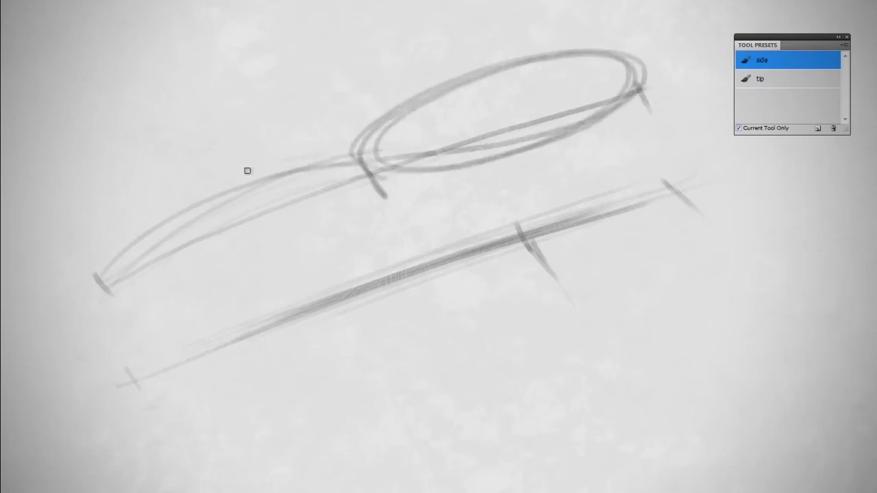
pyautogui.moveTo(247, 171)
pyautogui.mouseDown()
pyautogui.moveTo(143, 231)
pyautogui.moveTo(98, 274)
pyautogui.moveTo(181, 204)
pyautogui.moveTo(333, 157)
pyautogui.moveTo(384, 155)
pyautogui.moveTo(642, 67)
pyautogui.mouseUp()
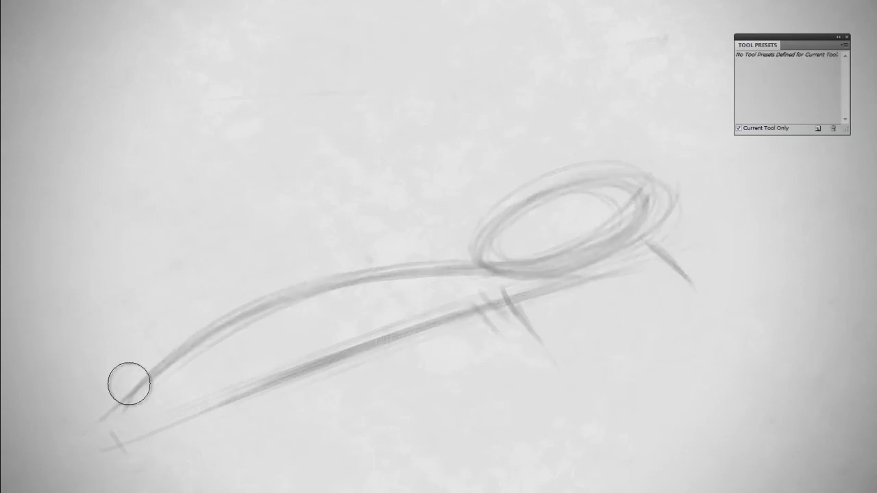
# Erase lightly over the lower guide line and its tick to fade them
pyautogui.moveTo(502, 307); pyautogui.dragTo(112, 451)
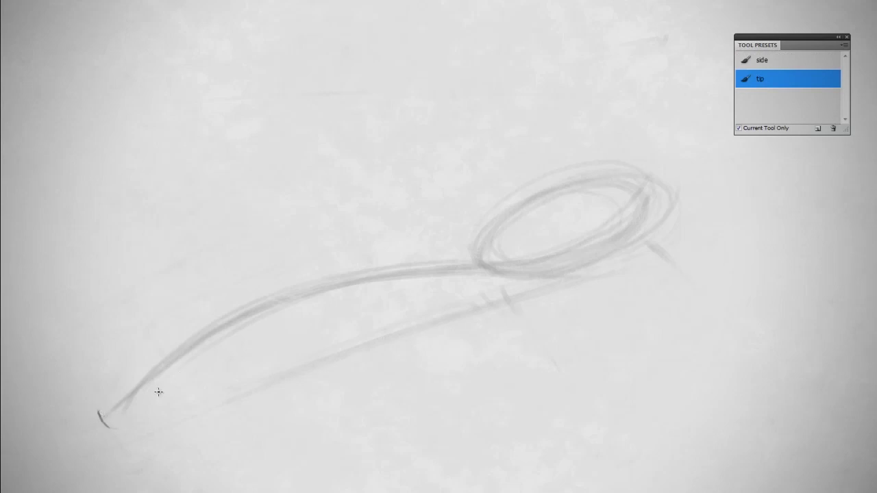
# Trace crisp contours along both handle edges, the bowl ellipse and the neck joint
pyautogui.moveTo(119, 434); pyautogui.dragTo(231, 313)
pyautogui.moveTo(100, 407)
pyautogui.mouseDown()
pyautogui.moveTo(133, 372)
pyautogui.moveTo(254, 301)
pyautogui.moveTo(542, 269)
pyautogui.mouseUp()
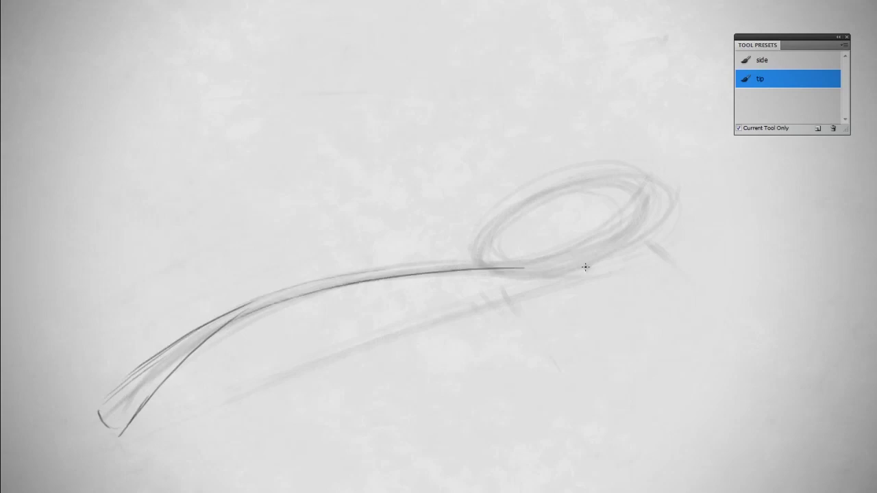
pyautogui.moveTo(354, 277); pyautogui.dragTo(451, 252)
pyautogui.moveTo(613, 223)
pyautogui.mouseDown()
pyautogui.moveTo(589, 259)
pyautogui.moveTo(505, 221)
pyautogui.moveTo(663, 199)
pyautogui.mouseUp()
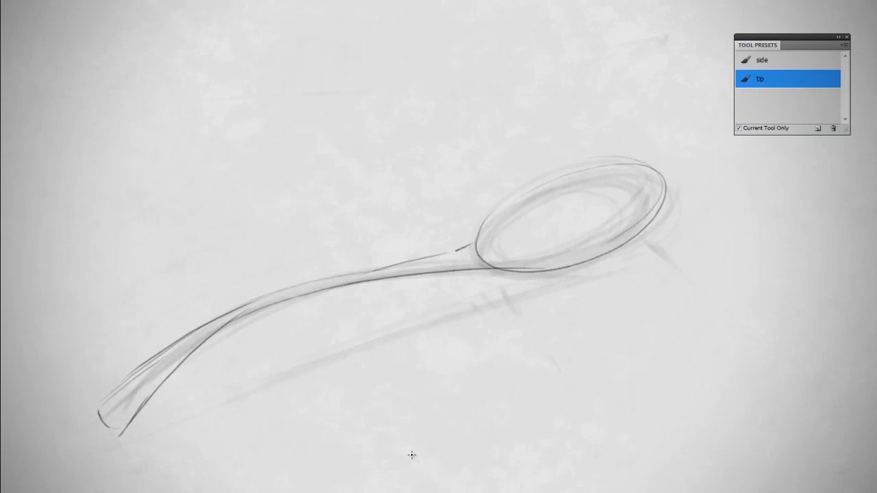
pyautogui.moveTo(482, 226); pyautogui.dragTo(458, 249)
# Draw the elliptical cast shadow under the bowl and darken the bowl's upper-left rim
pyautogui.moveTo(590, 245); pyautogui.dragTo(488, 293)
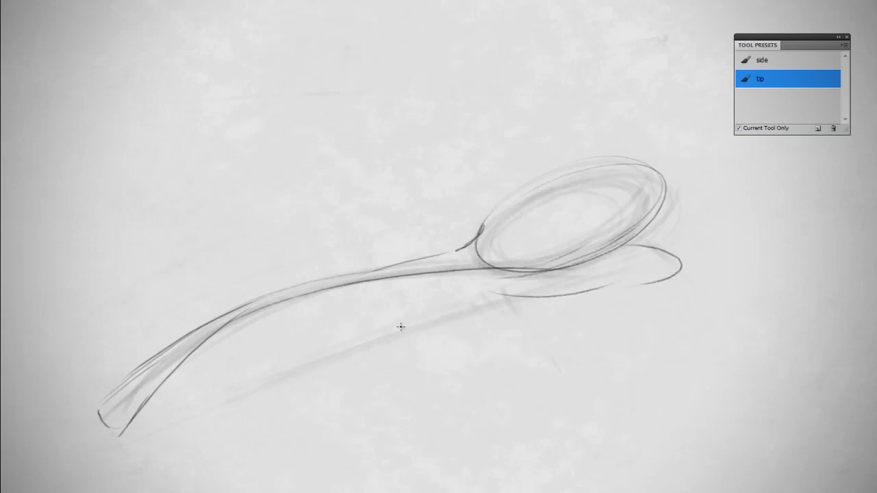
pyautogui.moveTo(559, 277); pyautogui.dragTo(529, 274)
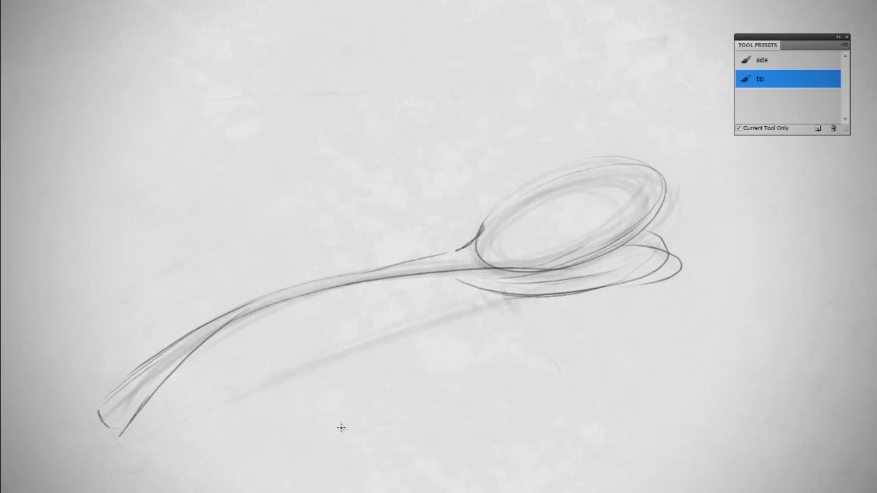
pyautogui.moveTo(483, 221); pyautogui.dragTo(636, 165)
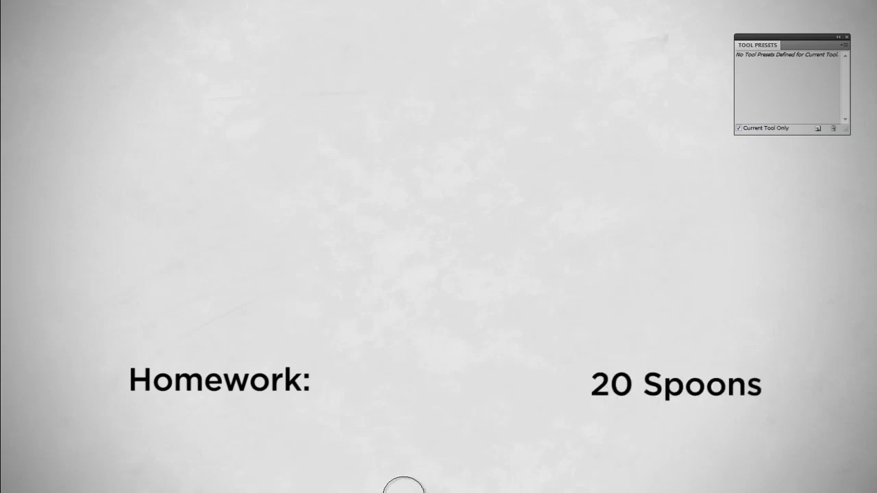
# Switch back to the pencil Brush tool with the B shortcut
pyautogui.press('b')
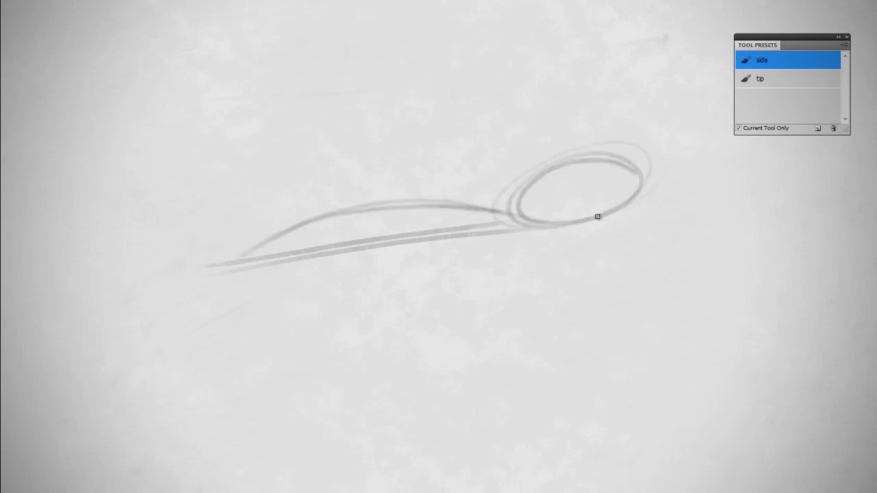
# Stroke the bowl edges twice and add a light arc along the handle's upper edge
pyautogui.moveTo(504, 216); pyautogui.dragTo(644, 210)
pyautogui.moveTo(593, 155); pyautogui.dragTo(643, 172)
pyautogui.moveTo(217, 252); pyautogui.dragTo(469, 198)
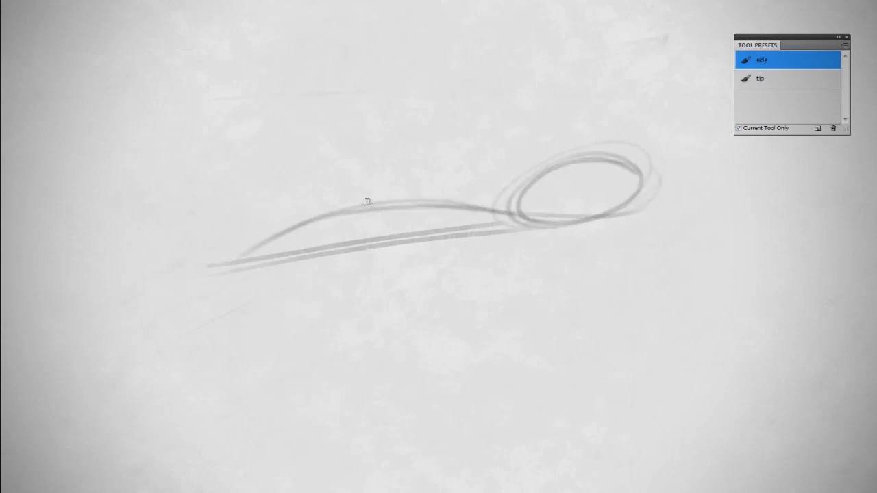